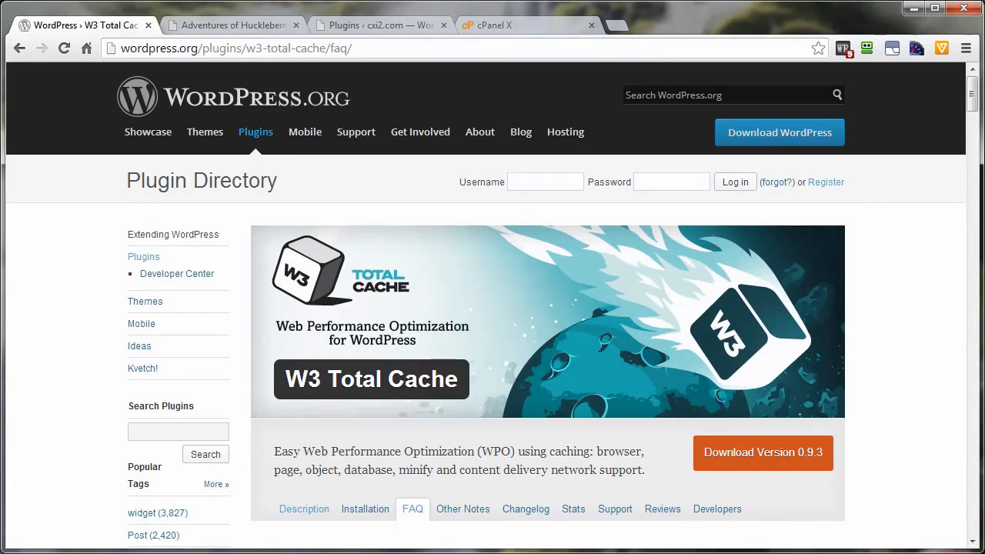
In cPanel's File Manager, download the .htaccess file from public_html into the local backup folder and delete it from the server
left_click(378, 27)
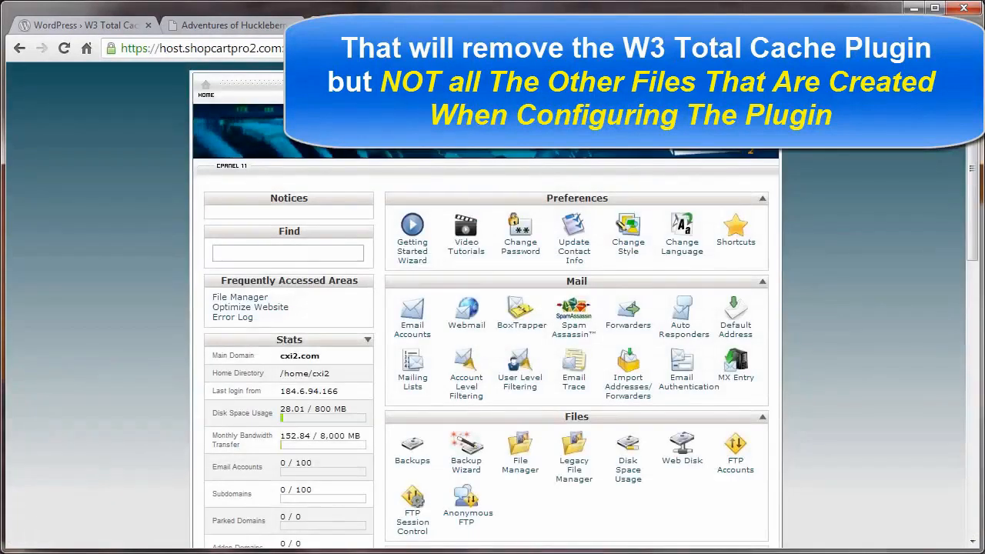
left_click(522, 465)
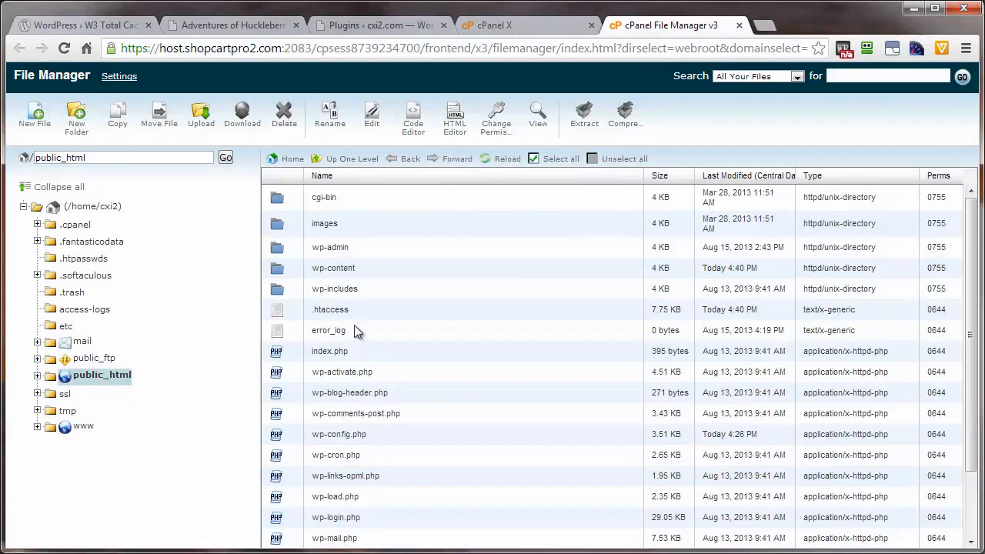
left_click(295, 316)
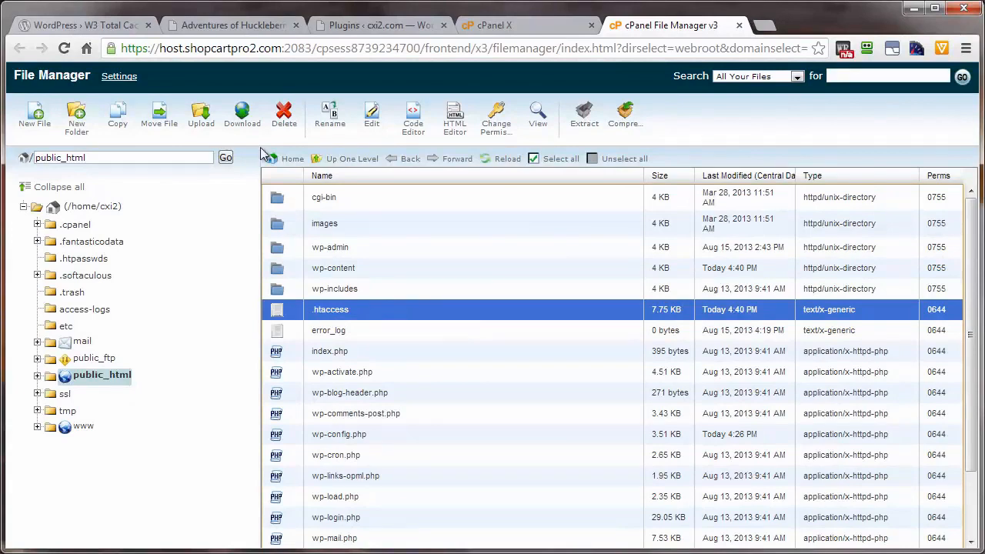
left_click(239, 126)
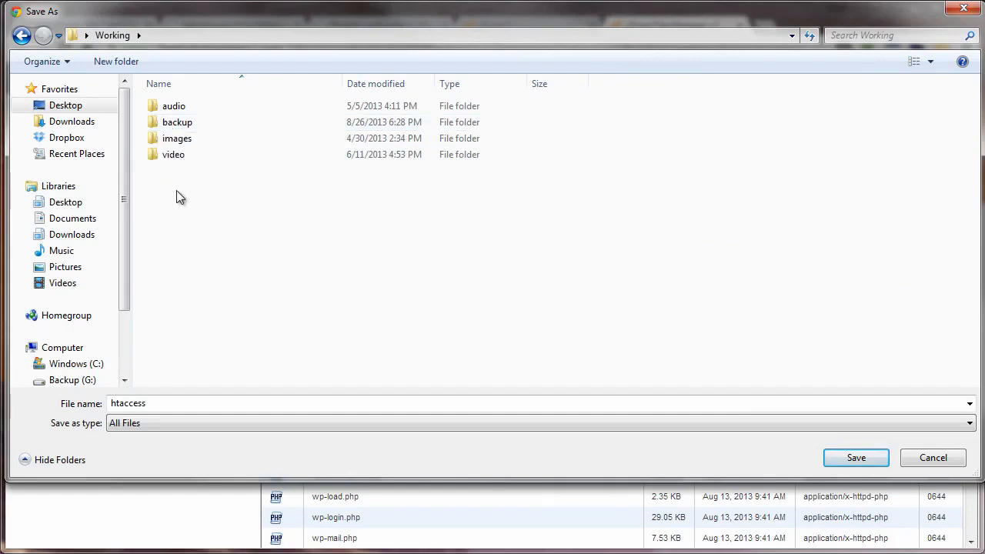
double_click(173, 126)
left_click(858, 457)
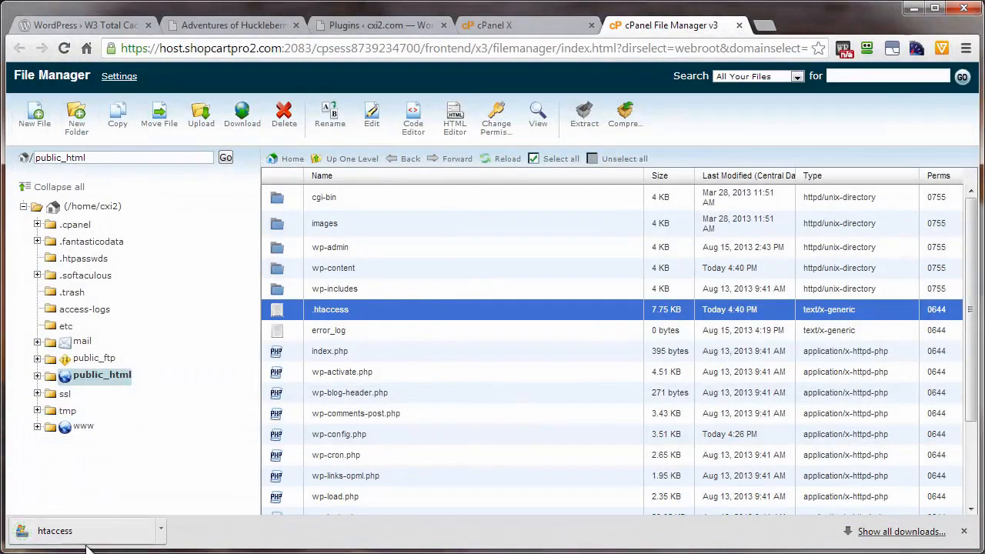
left_click(291, 125)
left_click(606, 336)
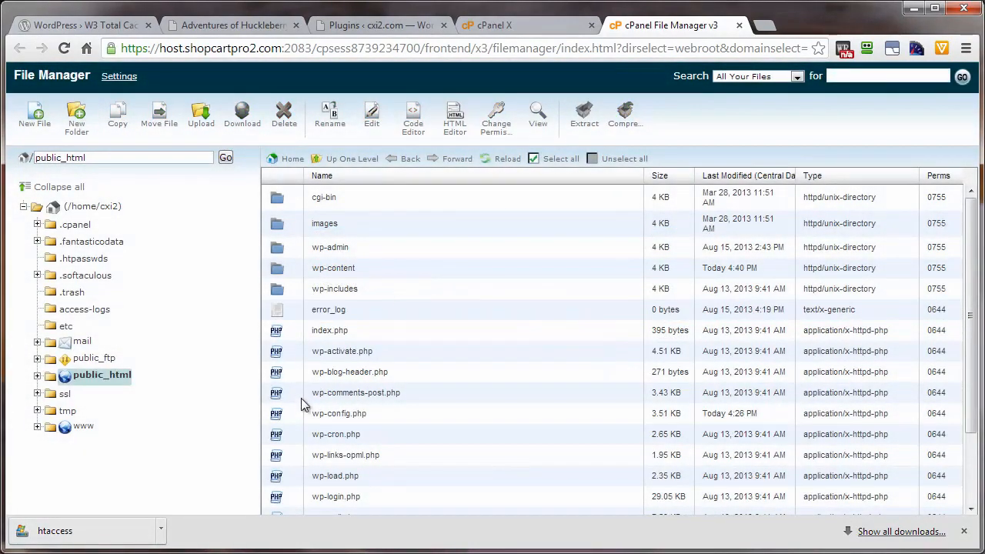
Open the wp-config.php file in public_html with the Code Editor
left_click(295, 419)
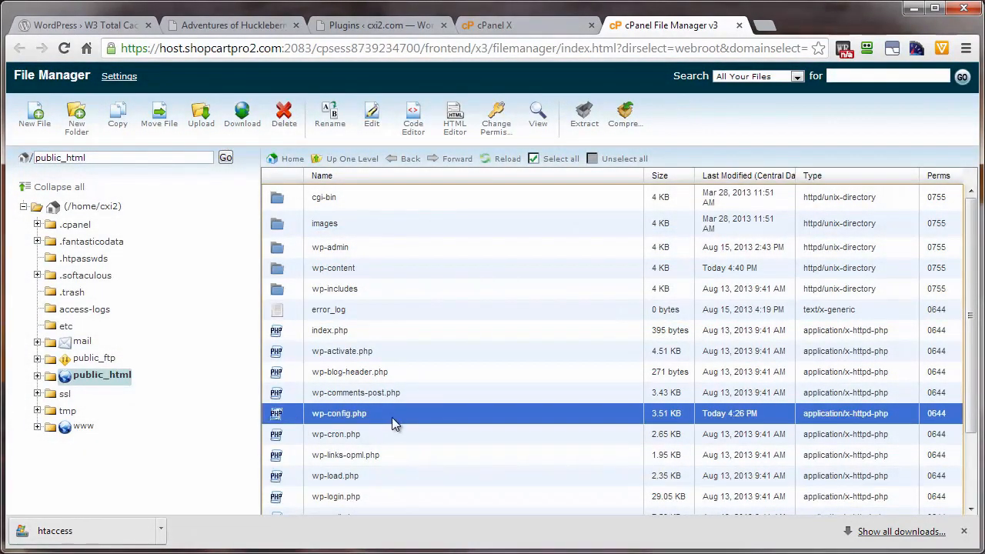
right_click(295, 419)
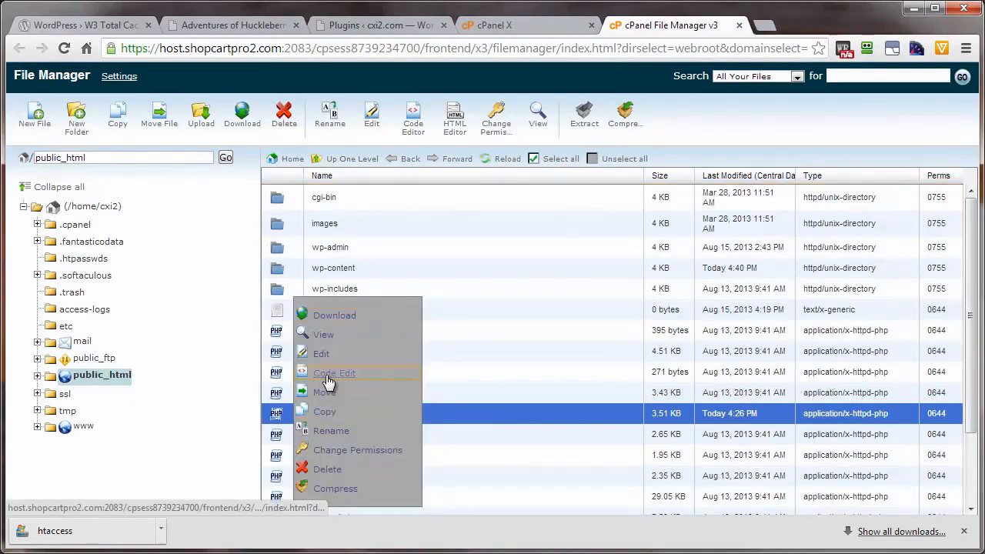
left_click(294, 420)
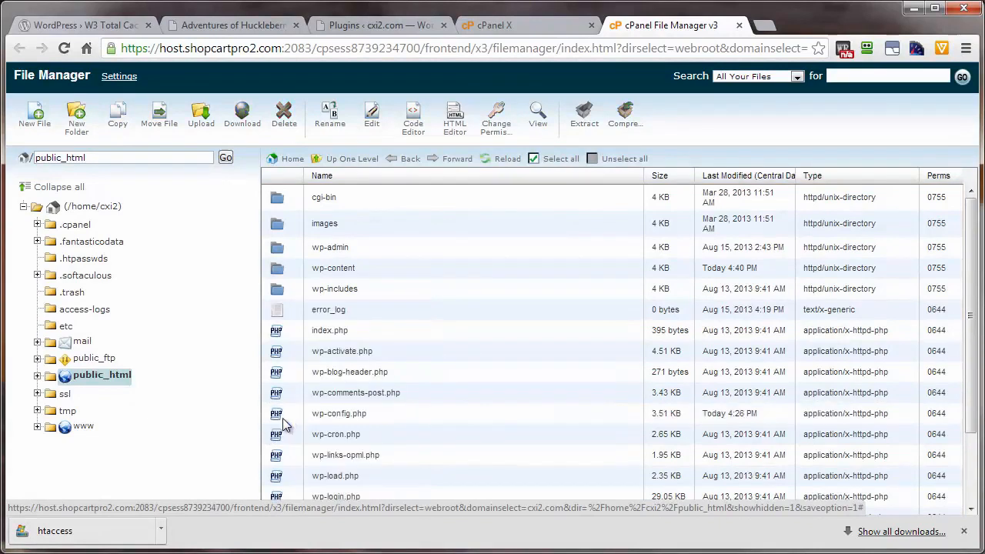
left_click(296, 418)
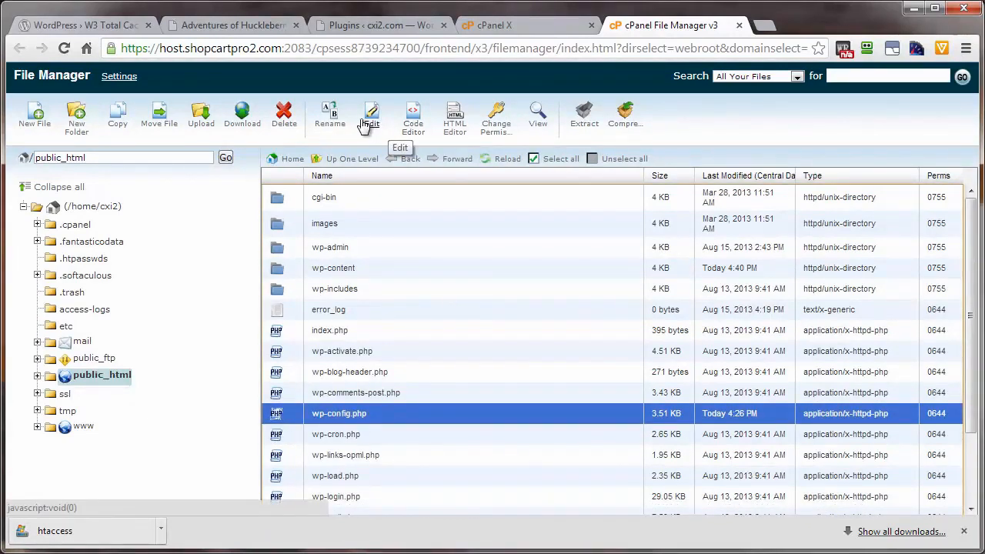
left_click(414, 131)
left_click(630, 422)
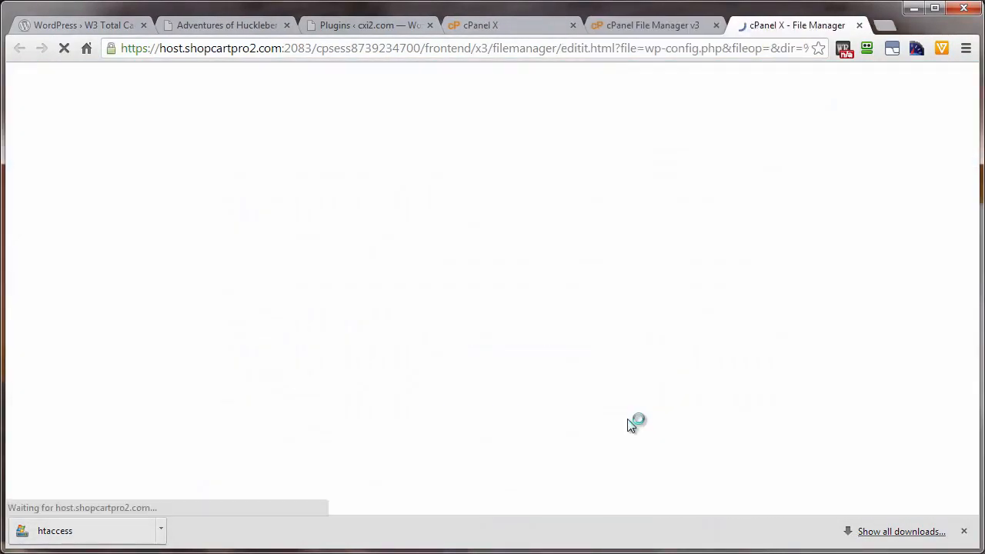
Remove the "Enable W3 Total Cache" comment and the WP_CACHE define line from wp-config.php, save the file and close the editor
left_click(47, 131)
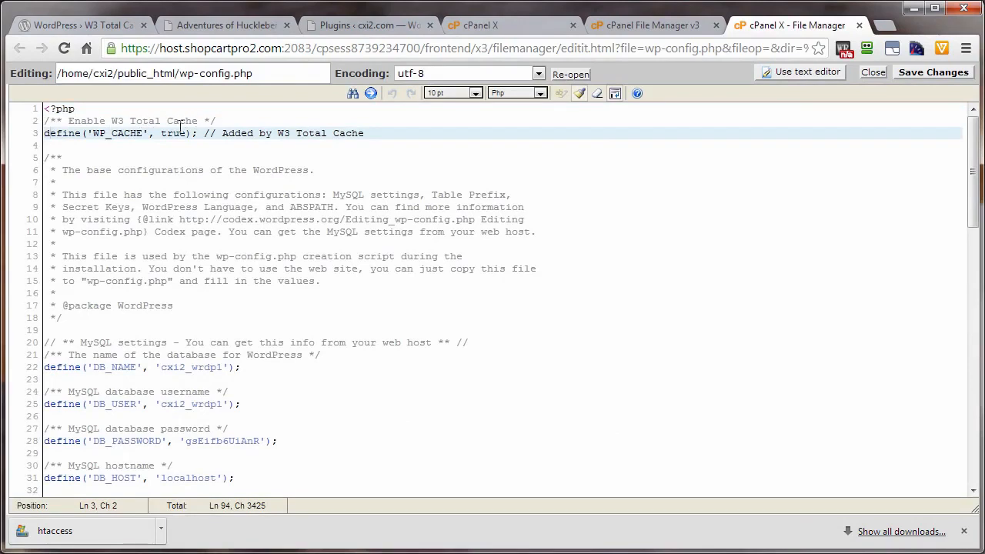
left_click(46, 121)
left_click_drag(46, 121, 374, 133)
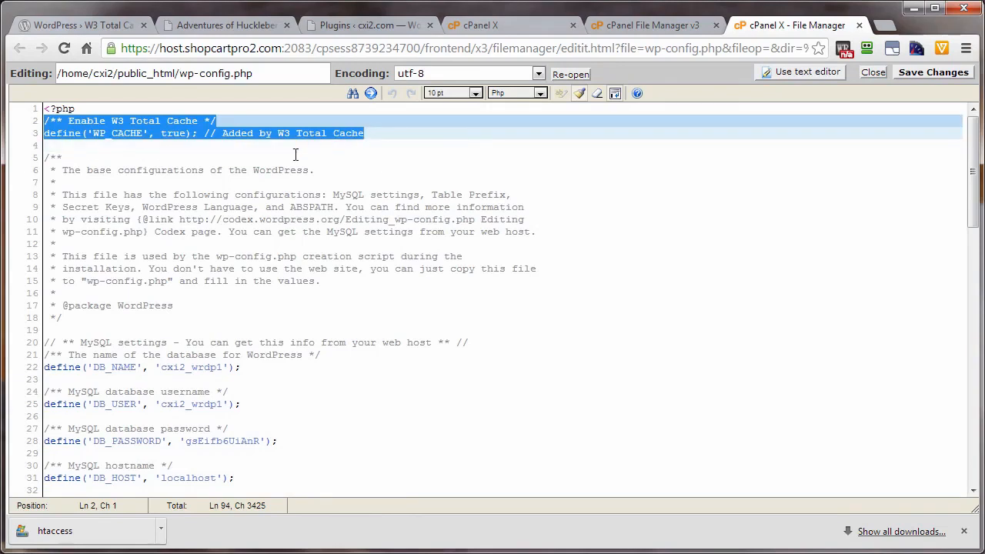
key("BackSpace")
key("BackSpace")
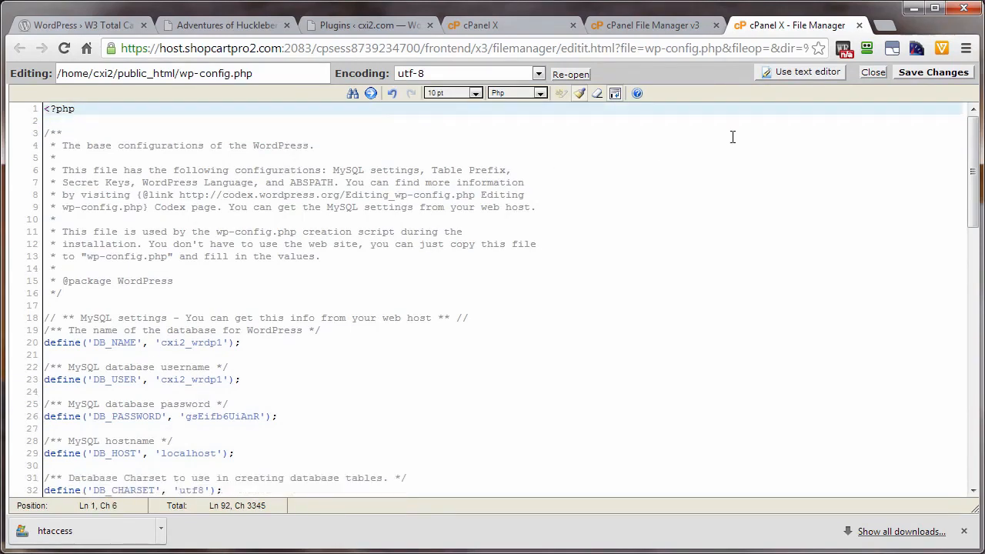
left_click(955, 74)
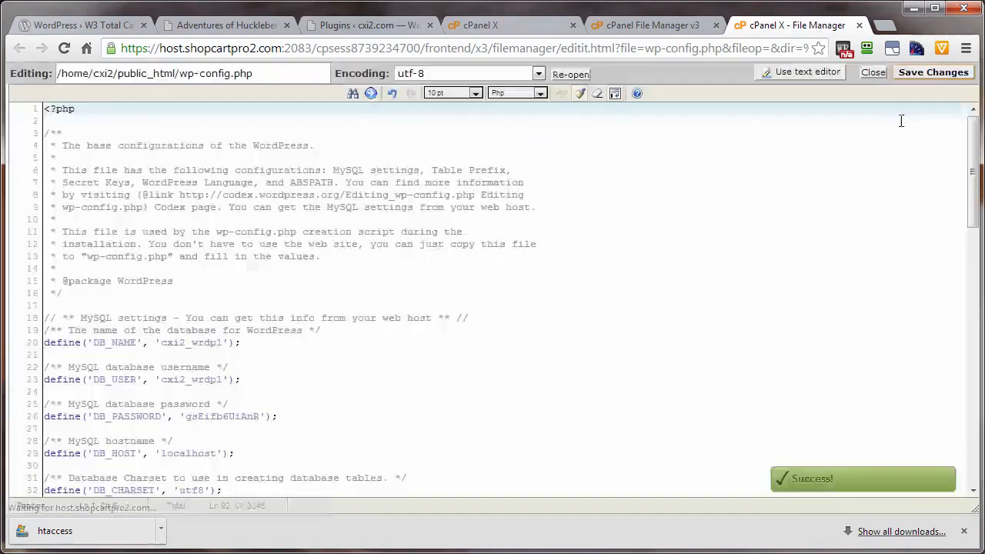
left_click(872, 72)
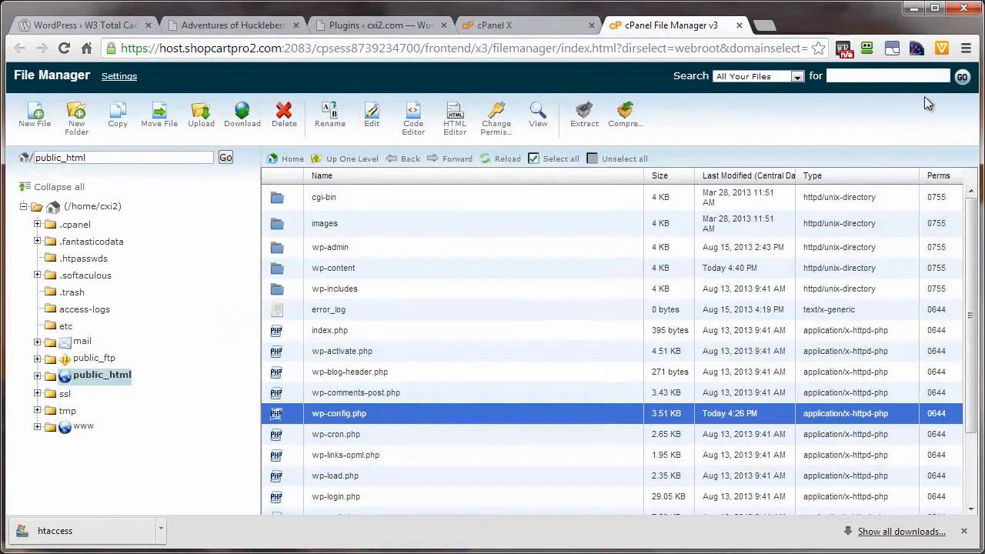
Delete the w3-total-cache folder from public_html/wp-content/plugins
left_click(331, 414)
left_click(447, 419)
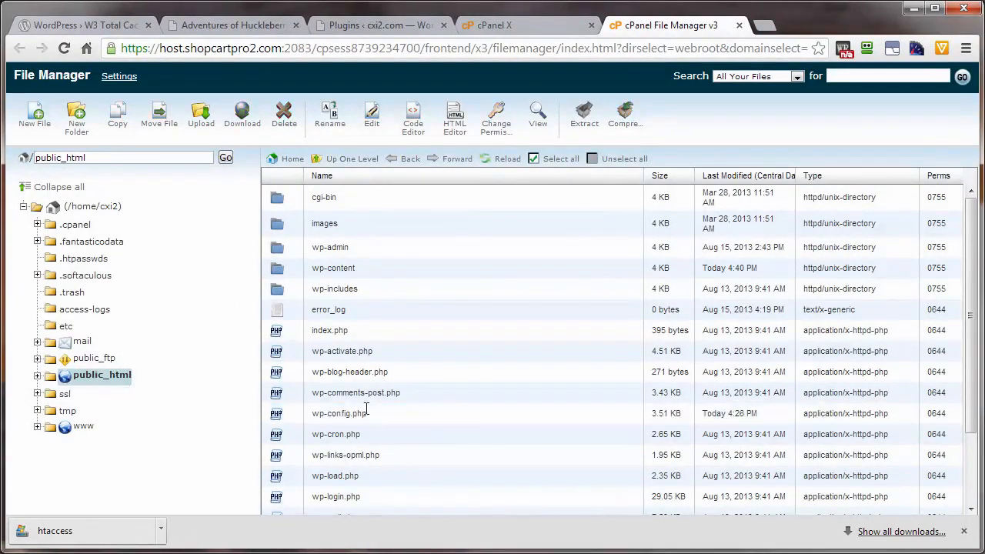
double_click(290, 272)
left_click(287, 215)
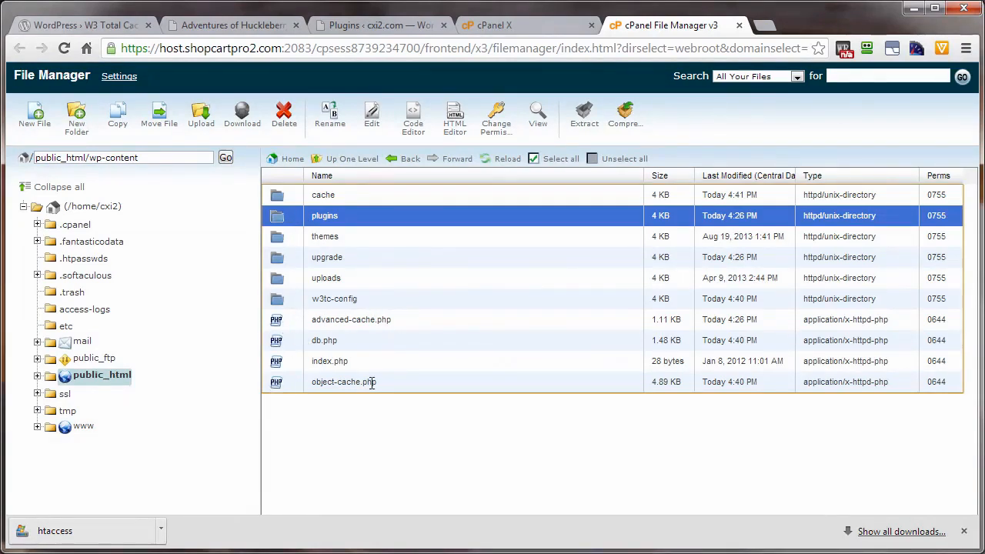
double_click(291, 220)
left_click(300, 258)
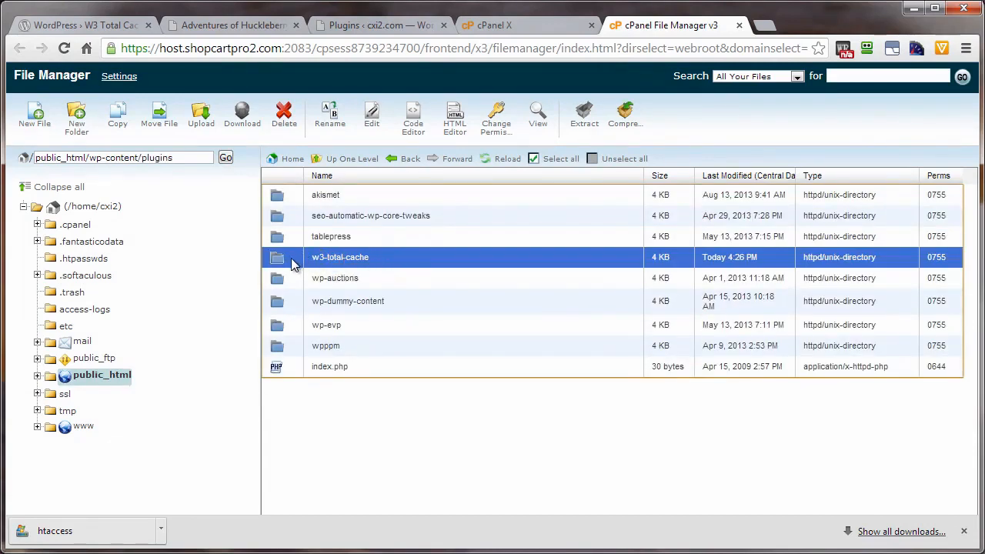
left_click(284, 115)
left_click(607, 335)
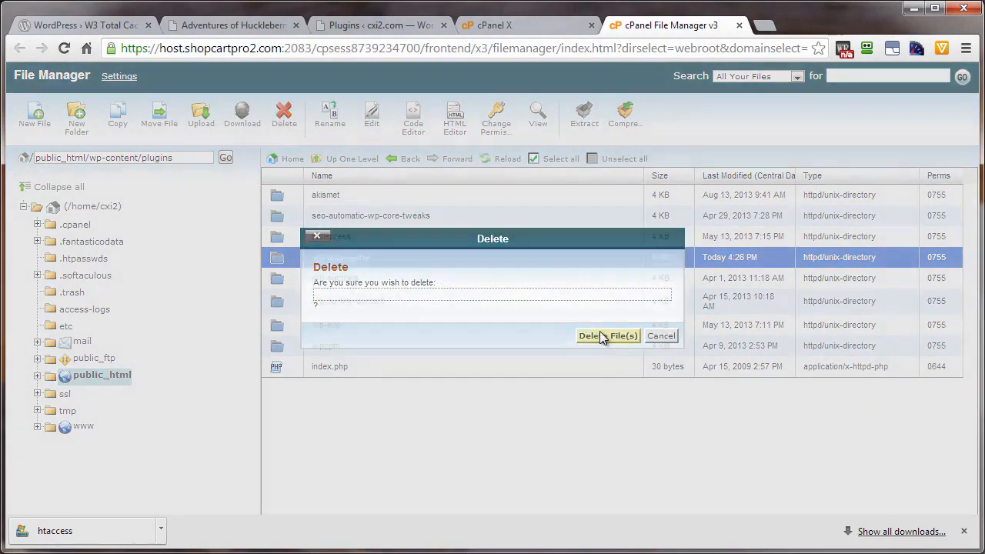
Delete the cache and w3tc-config folders plus advanced-cache.php, db.php and object-cache.php from public_html/wp-content
left_click(350, 161)
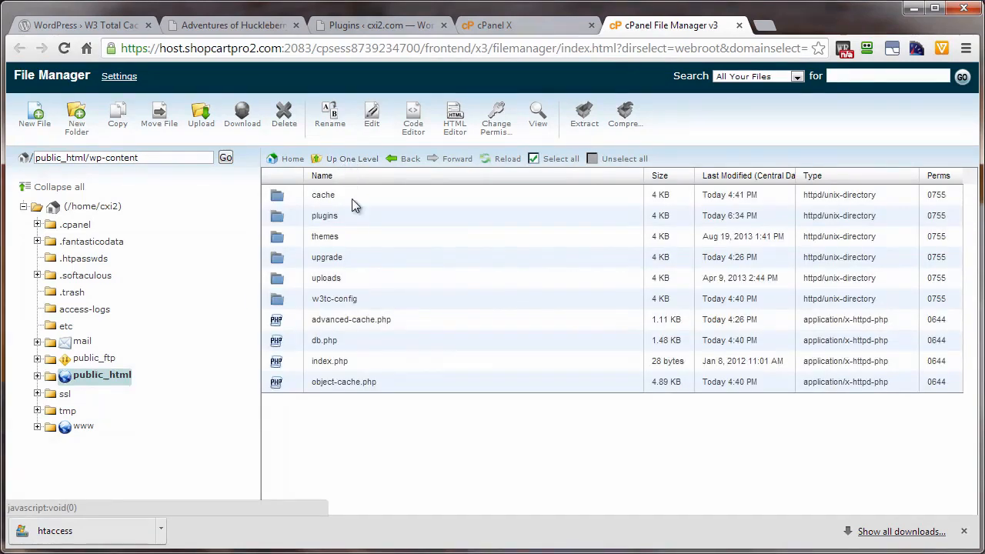
left_click(294, 298)
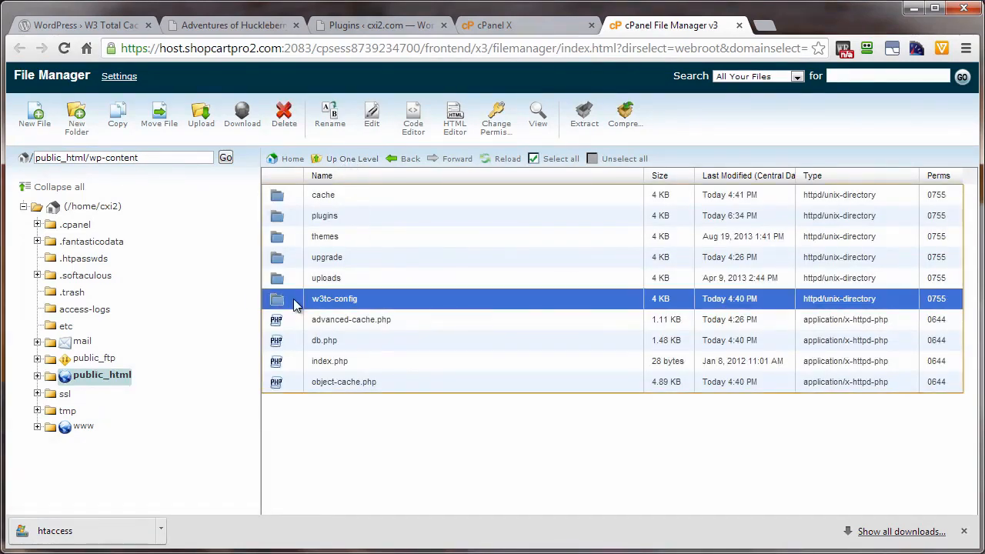
left_click(297, 193, "ctrl")
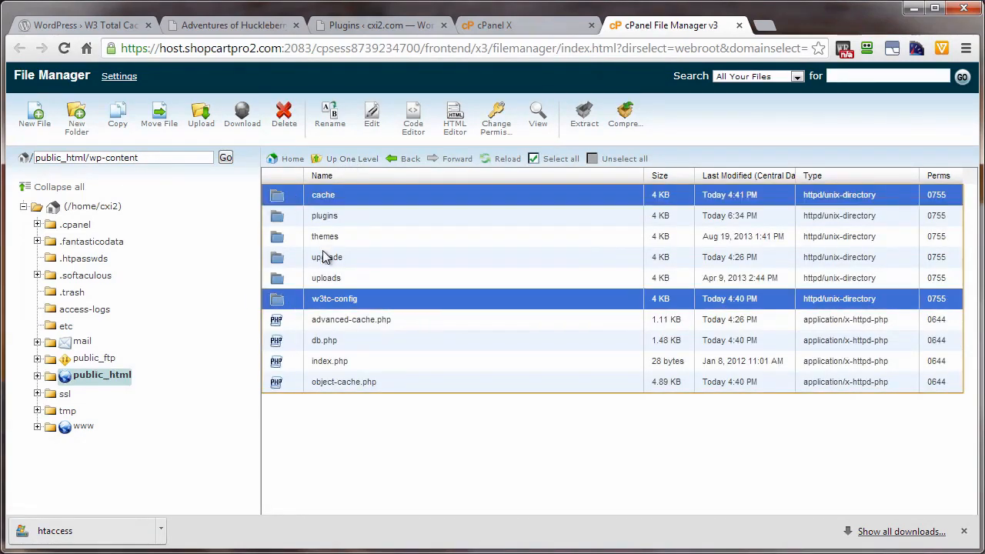
left_click(292, 321, "ctrl")
left_click(301, 343, "ctrl")
left_click(292, 383, "ctrl")
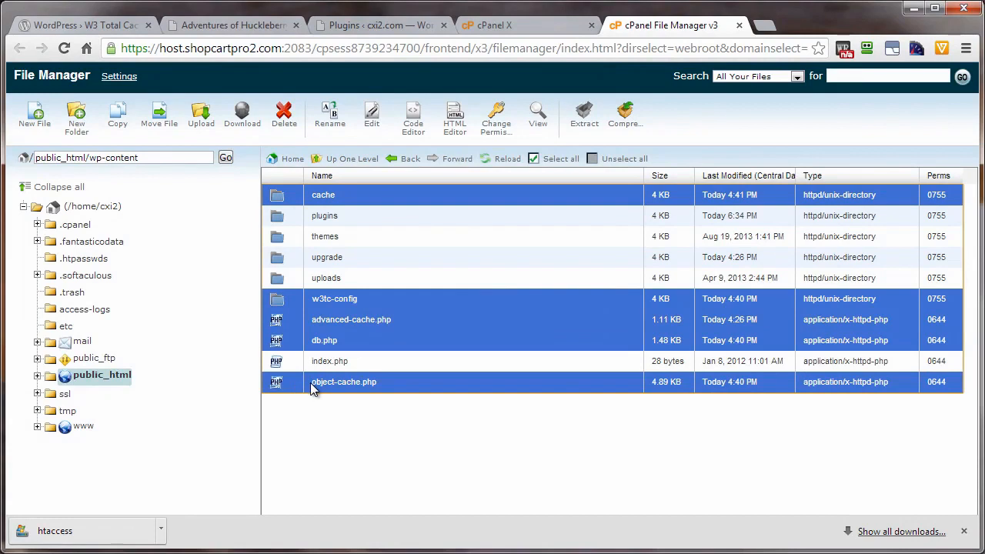
left_click(283, 120)
left_click(605, 356)
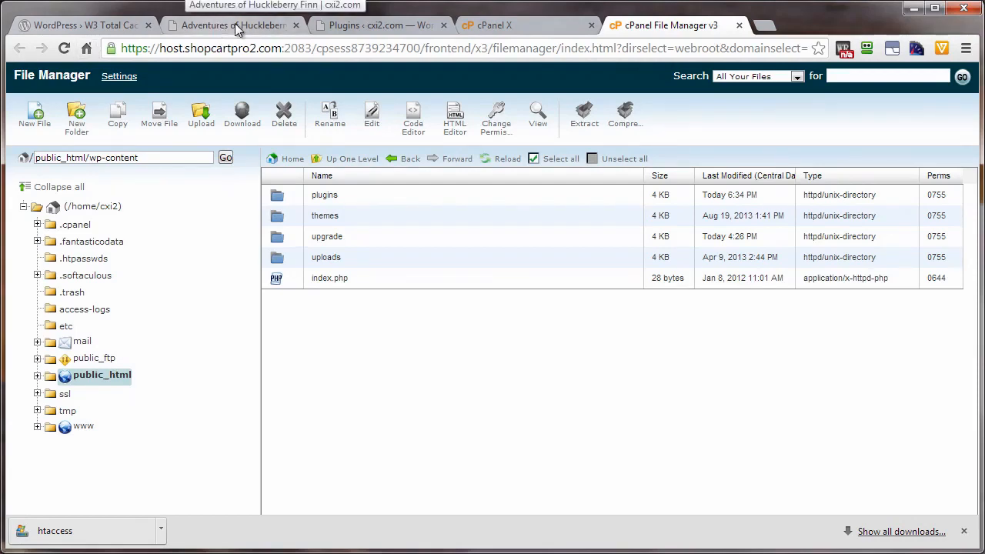
In the WordPress admin's permalink settings, choose Custom Structure with /%postname%/ and save the changes
left_click(367, 24)
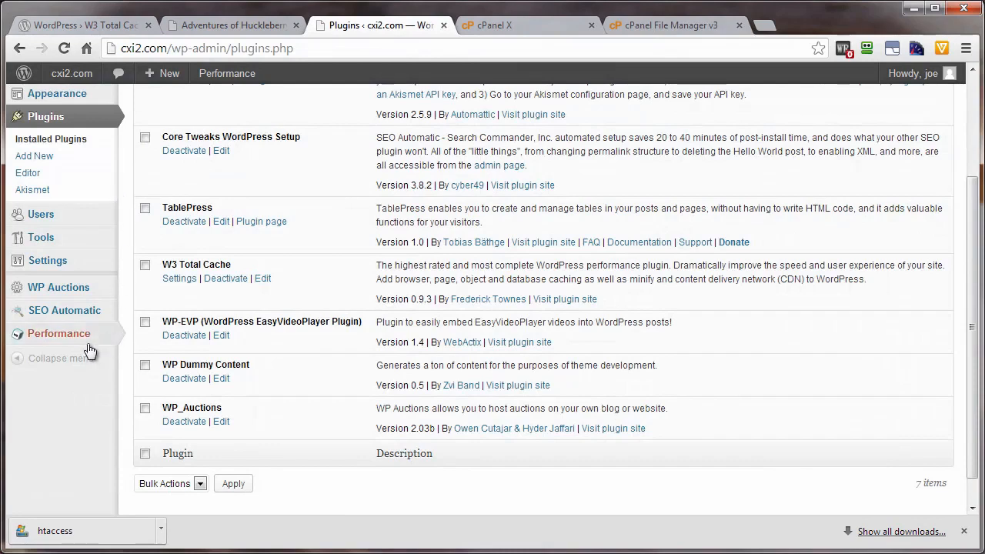
mouse_move(51, 265)
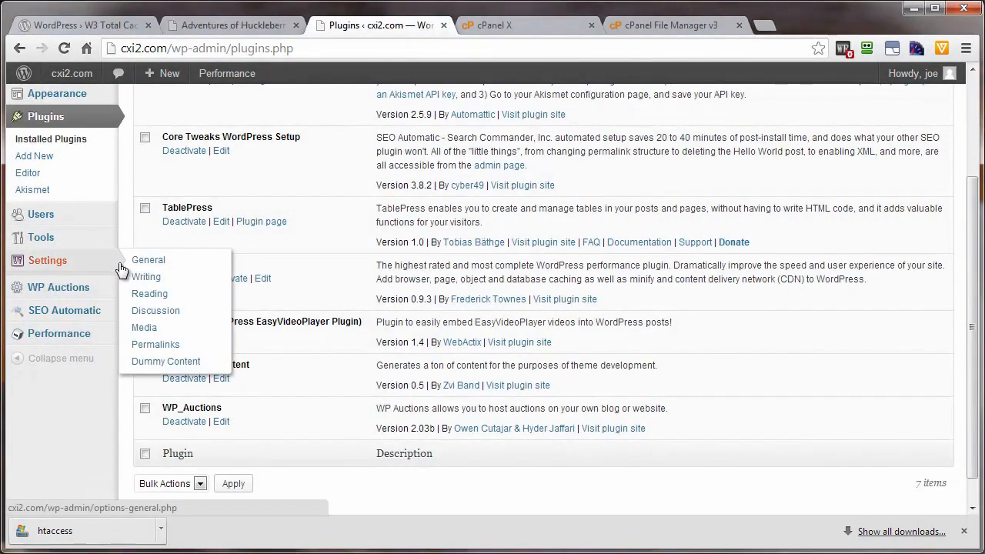
left_click(142, 349)
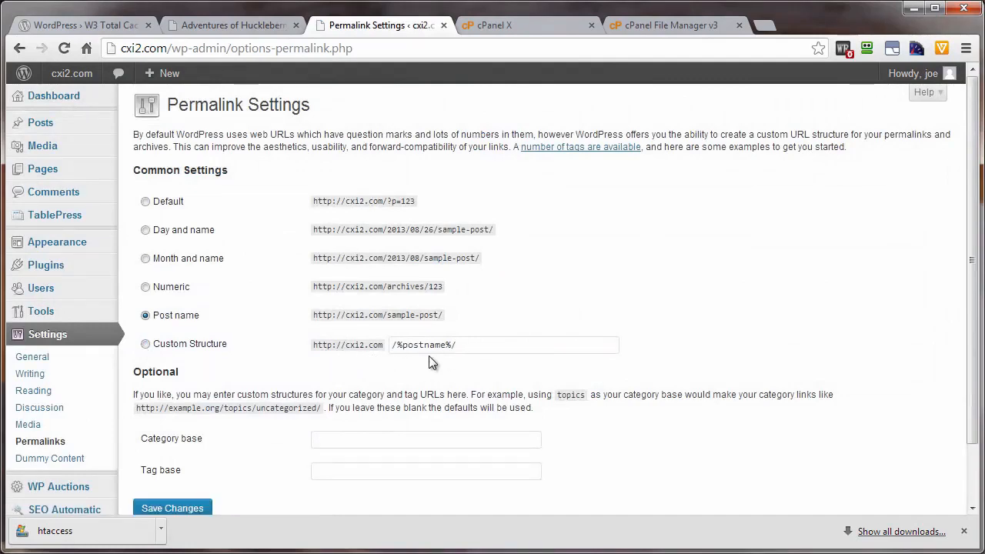
left_click(145, 344)
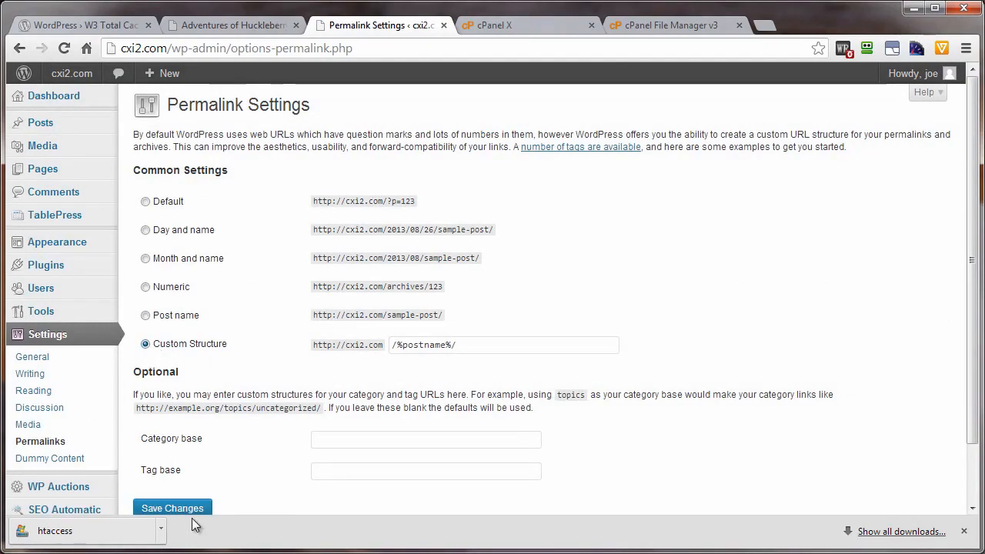
scroll(185, 485, "down", 2)
left_click(172, 439)
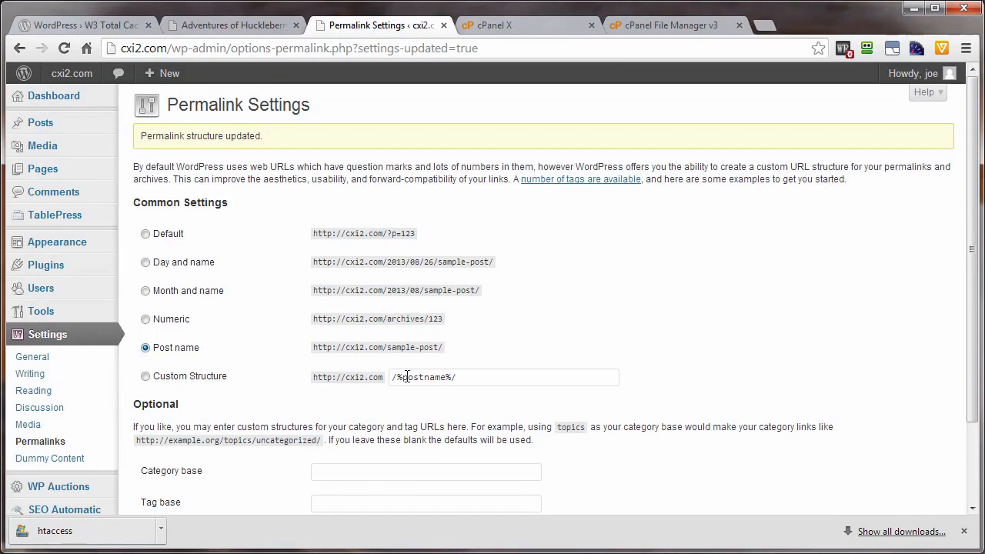
scroll(457, 388, "down", 2)
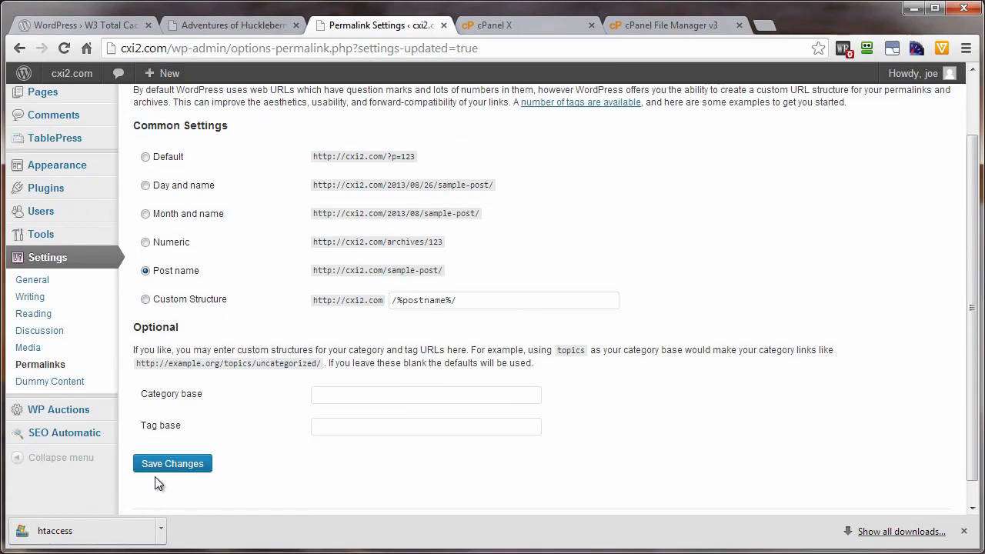
Return to the cPanel File Manager and check public_html for a regenerated .htaccess file
left_click(685, 24)
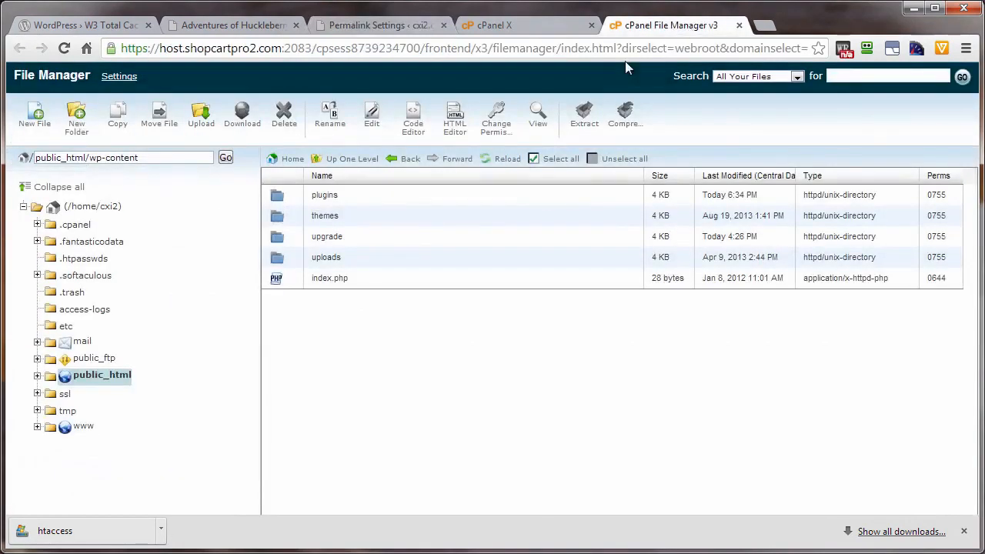
left_click(354, 160)
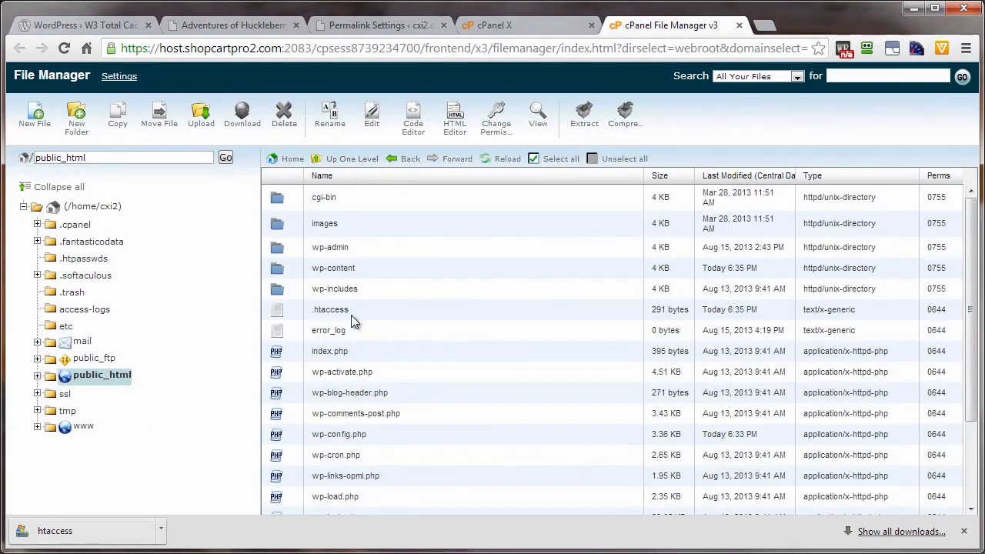
left_click(346, 314)
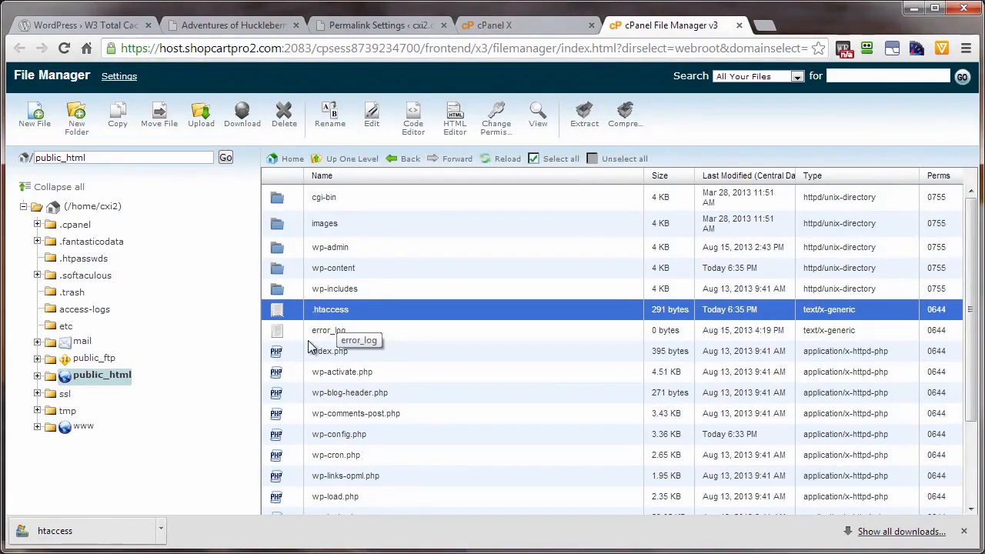
Switch to the site's Adventures of Huckleberry Finn page and reload it to check that the site works
left_click(223, 24)
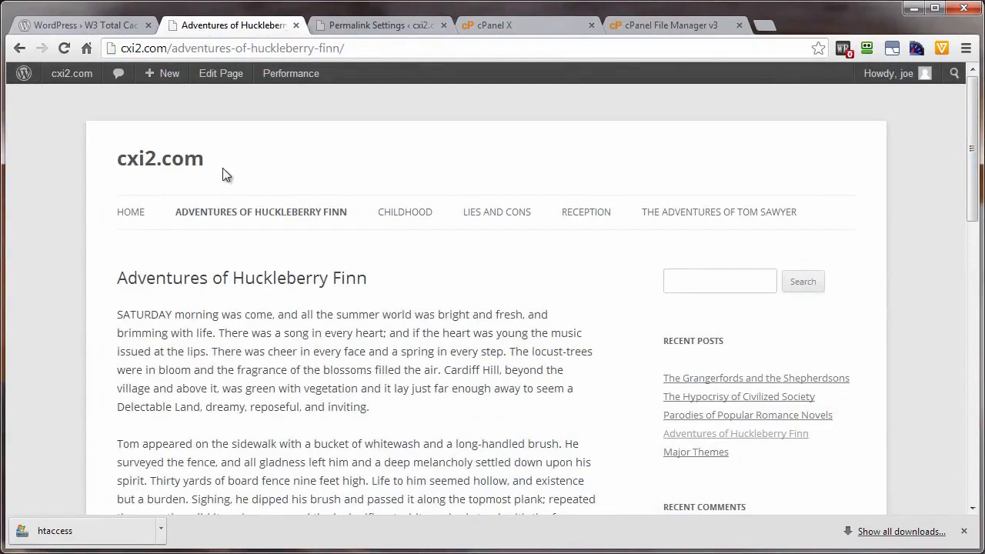
left_click(65, 51)
mouse_move(394, 223)
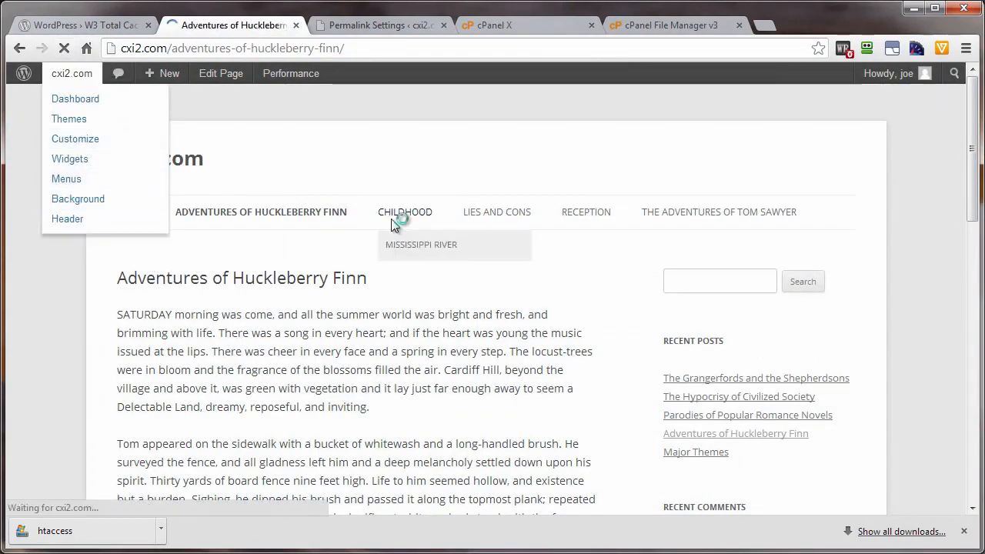